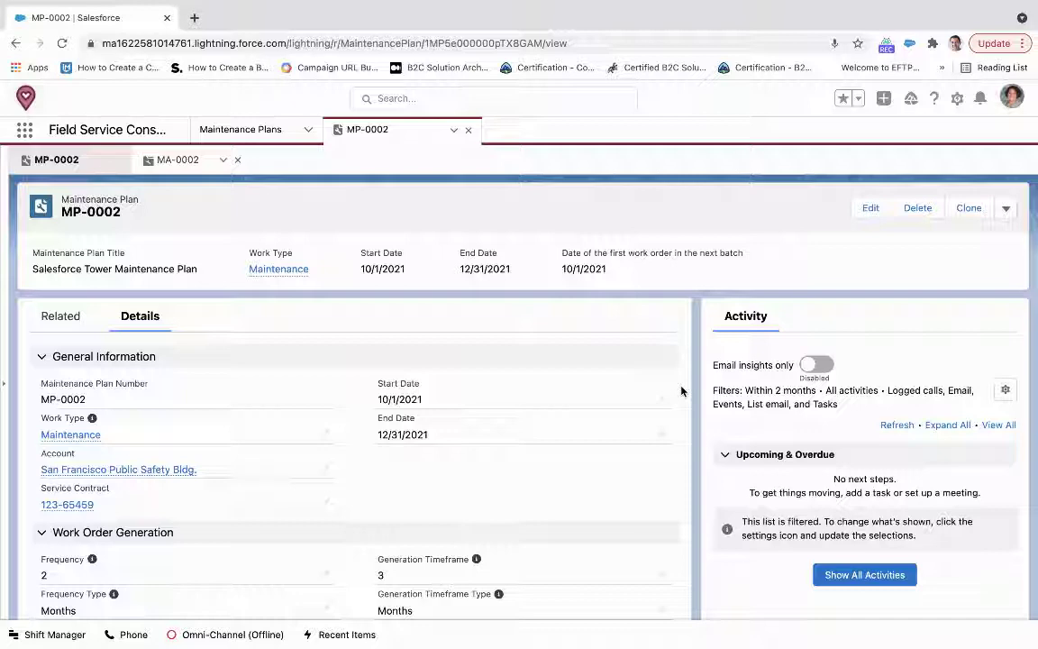
Open MP-0002's edit form and keep Frequency Type as Months, with frequency 2 months
{"action": "left_click", "coordinate": [871, 209]}
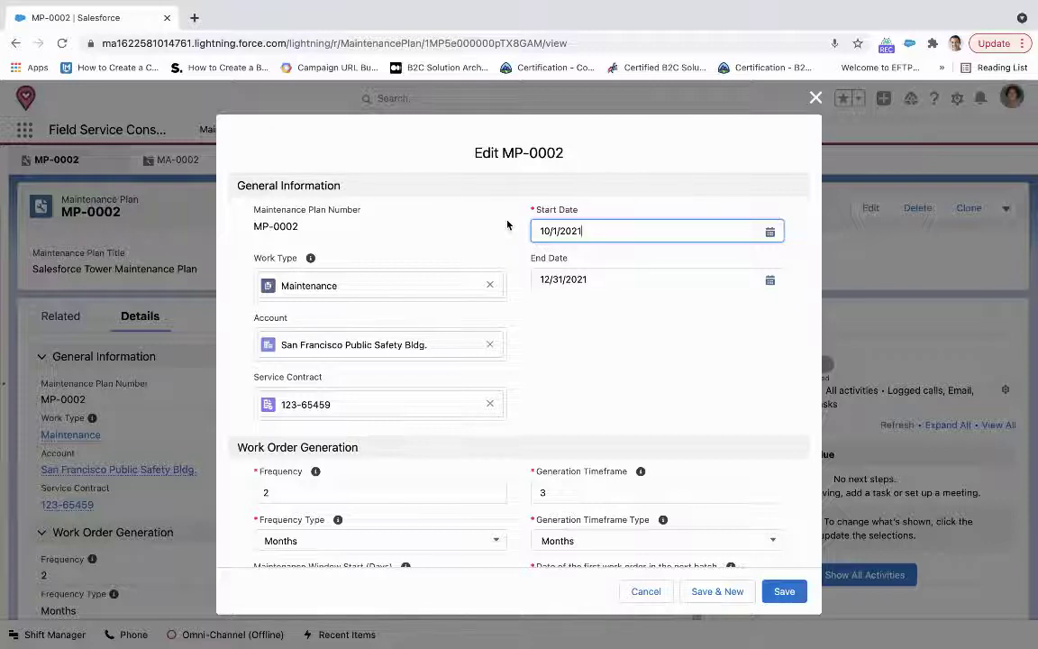
{"action": "scroll", "coordinate": [521, 308], "scroll_direction": "down", "scroll_amount": 3}
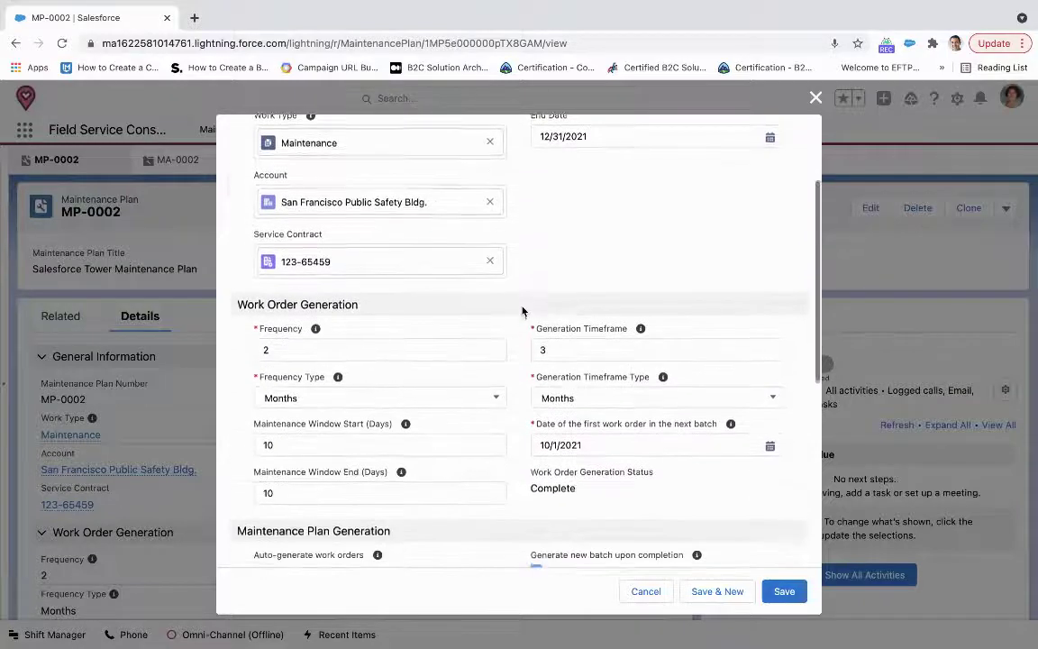
{"action": "scroll", "coordinate": [521, 311], "scroll_direction": "down", "scroll_amount": 1}
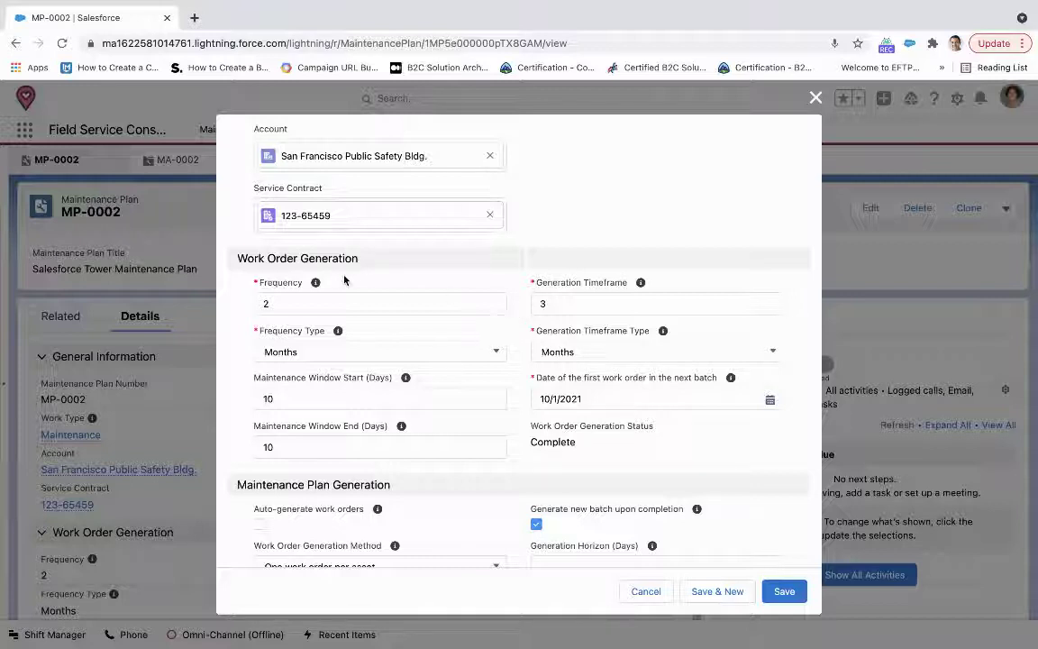
{"action": "mouse_move", "coordinate": [315, 283]}
{"action": "left_click", "coordinate": [264, 352]}
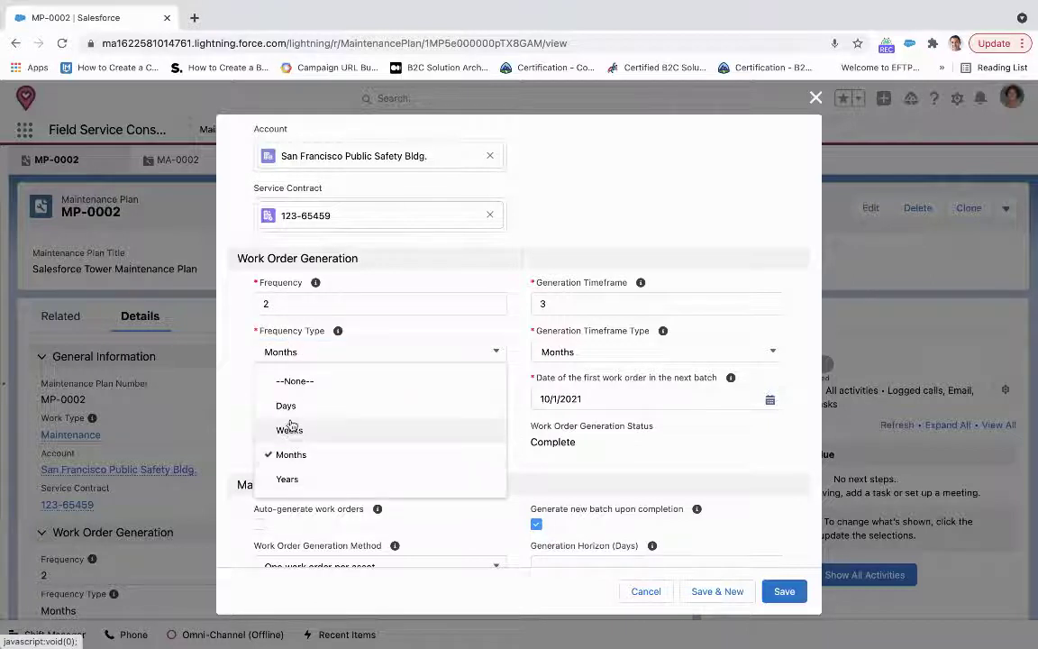
{"action": "left_click", "coordinate": [229, 391]}
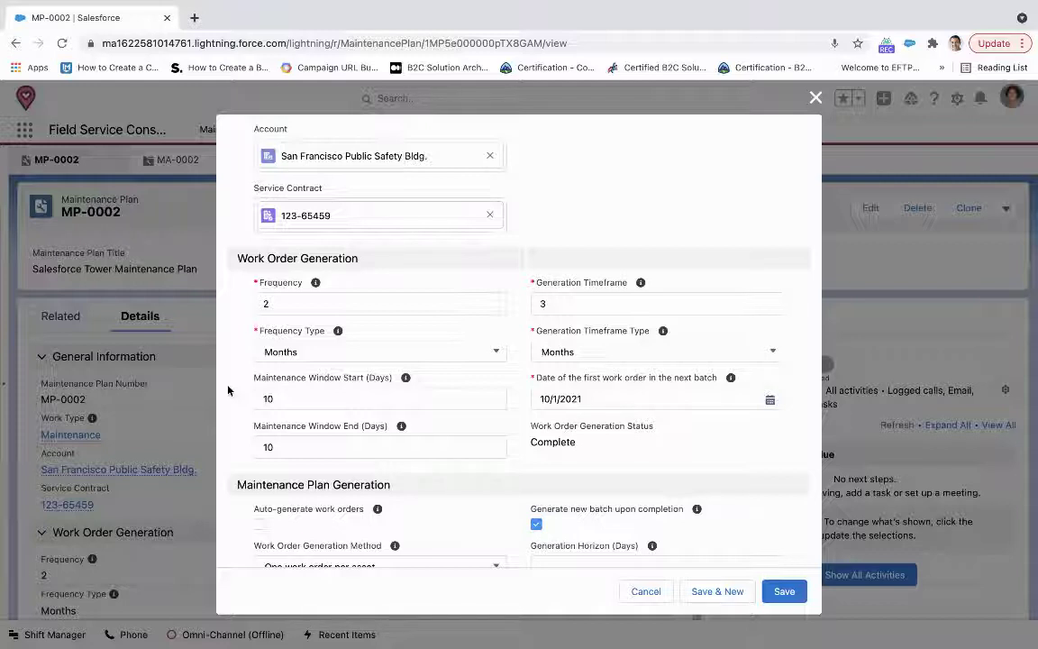
{"action": "scroll", "coordinate": [228, 390], "scroll_direction": "up", "scroll_amount": 3}
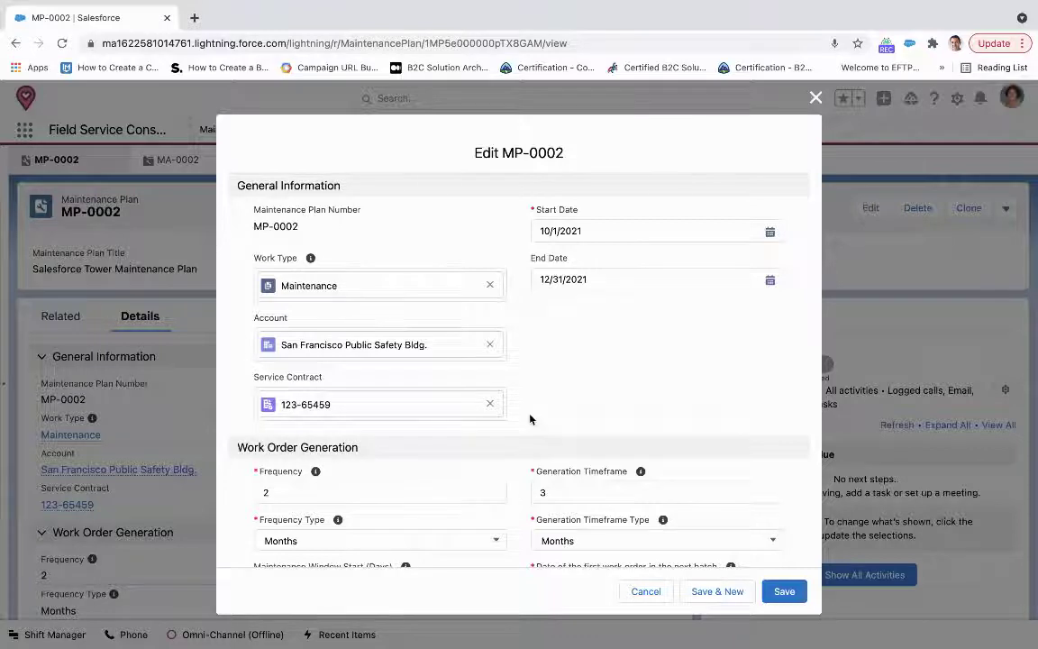
{"action": "scroll", "coordinate": [530, 419], "scroll_direction": "down", "scroll_amount": 2}
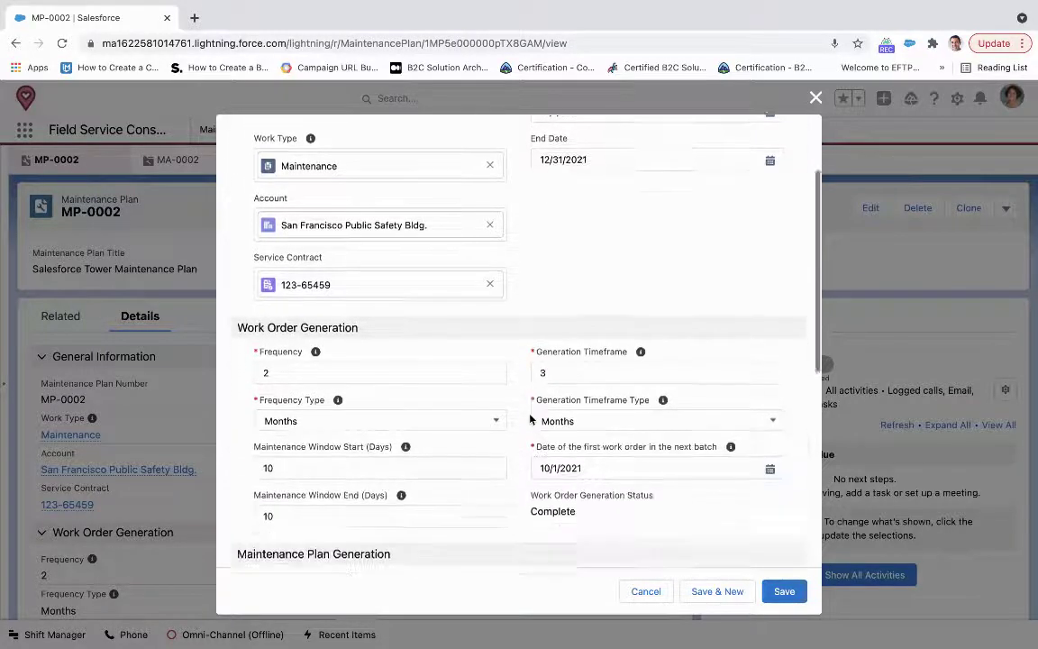
{"action": "scroll", "coordinate": [518, 428], "scroll_direction": "down", "scroll_amount": 1}
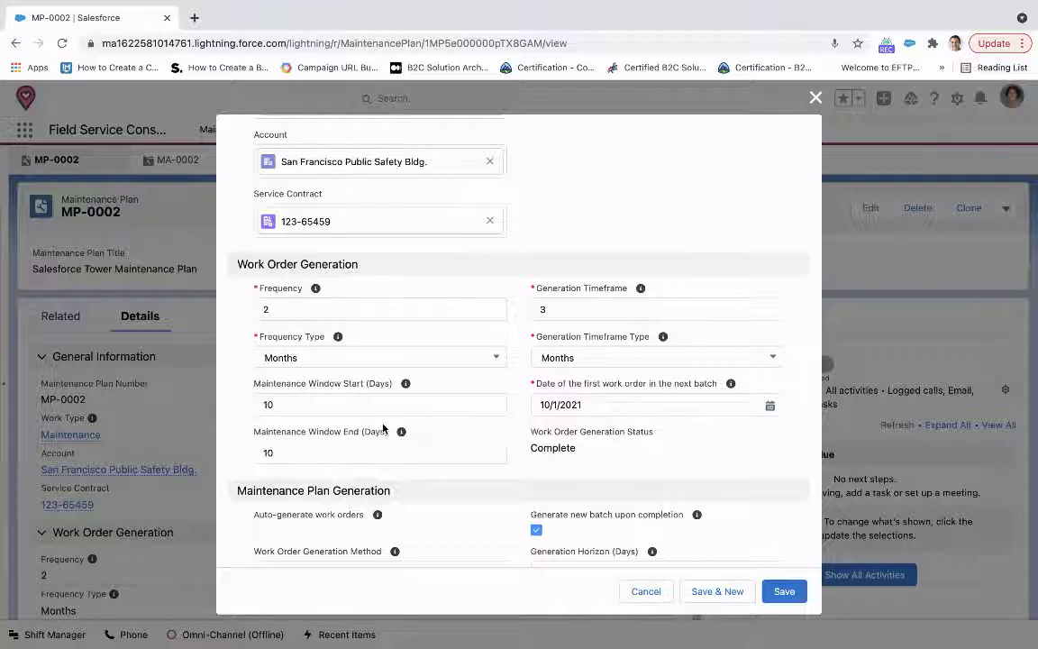
{"action": "scroll", "coordinate": [383, 429], "scroll_direction": "down", "scroll_amount": 5}
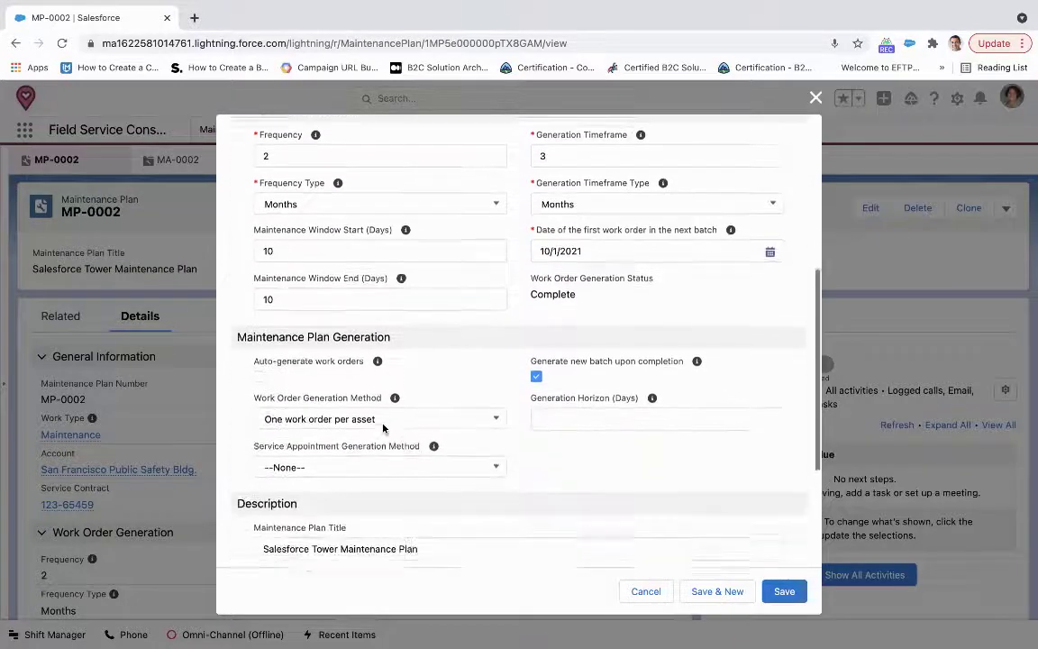
{"action": "scroll", "coordinate": [384, 429], "scroll_direction": "down", "scroll_amount": 2}
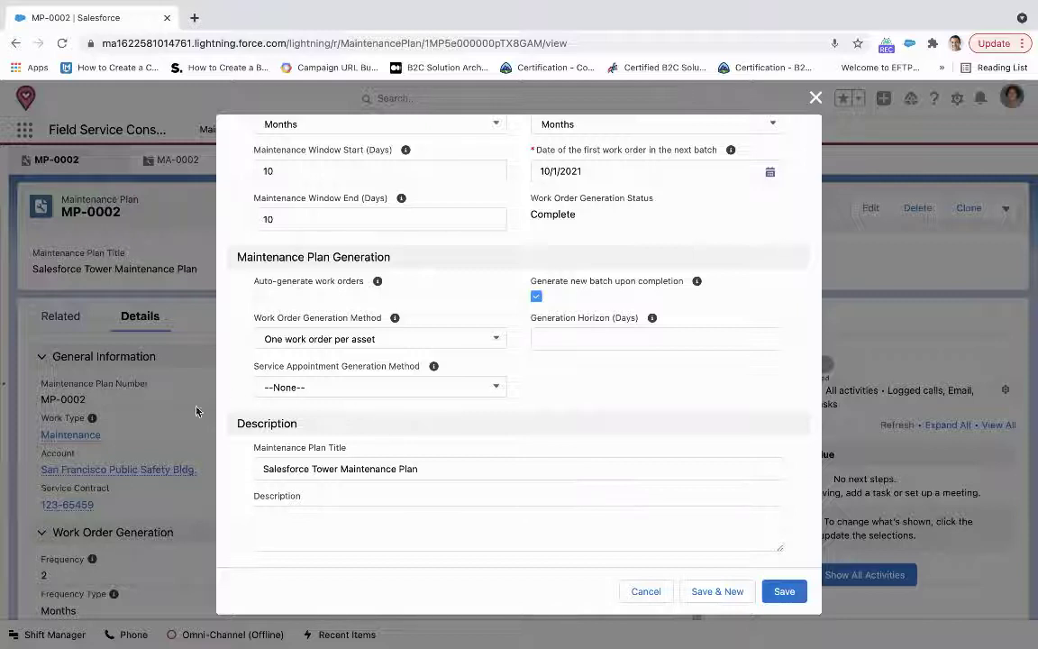
{"action": "left_click", "coordinate": [280, 339]}
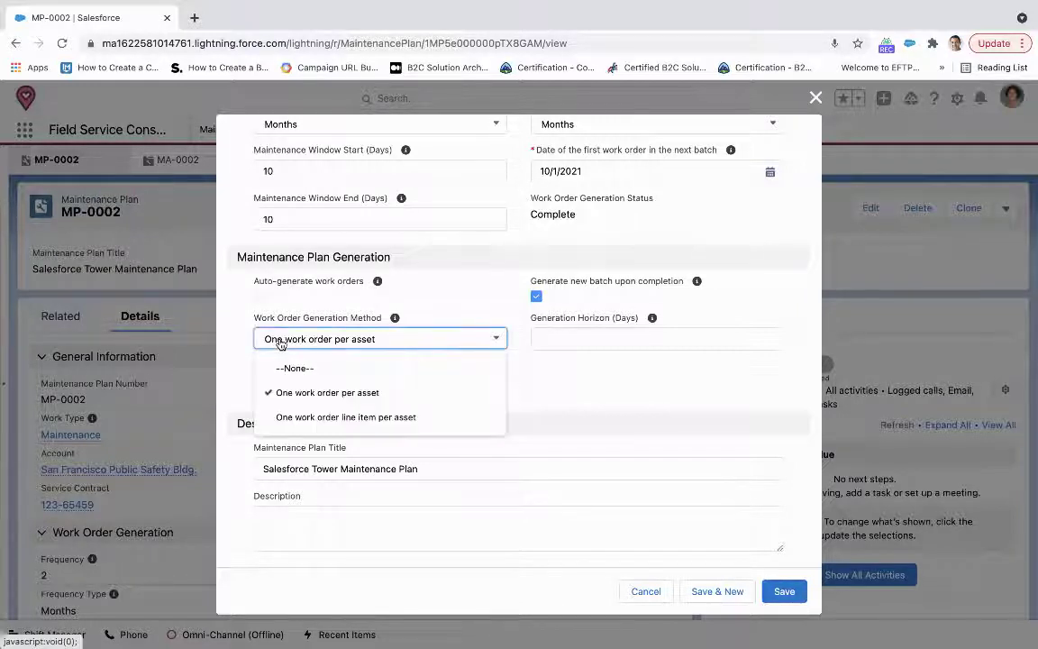
{"action": "left_click_drag", "start_coordinate": [291, 361], "coordinate": [293, 363]}
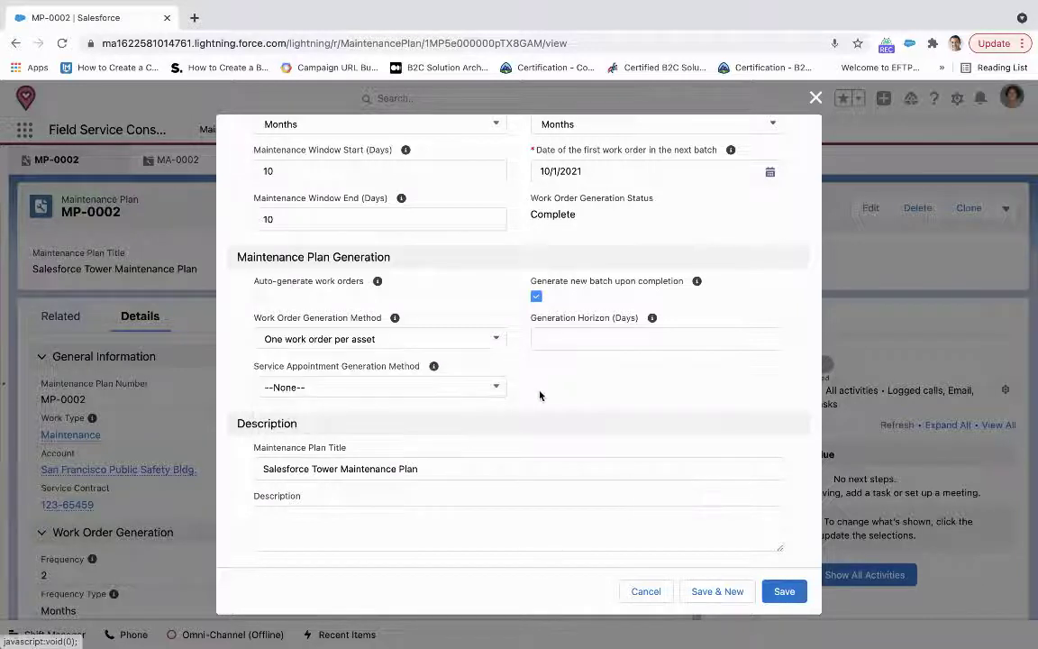
Leave Service Appointment Generation Method at --None-- and save plan MP-0002
{"action": "left_click", "coordinate": [419, 385]}
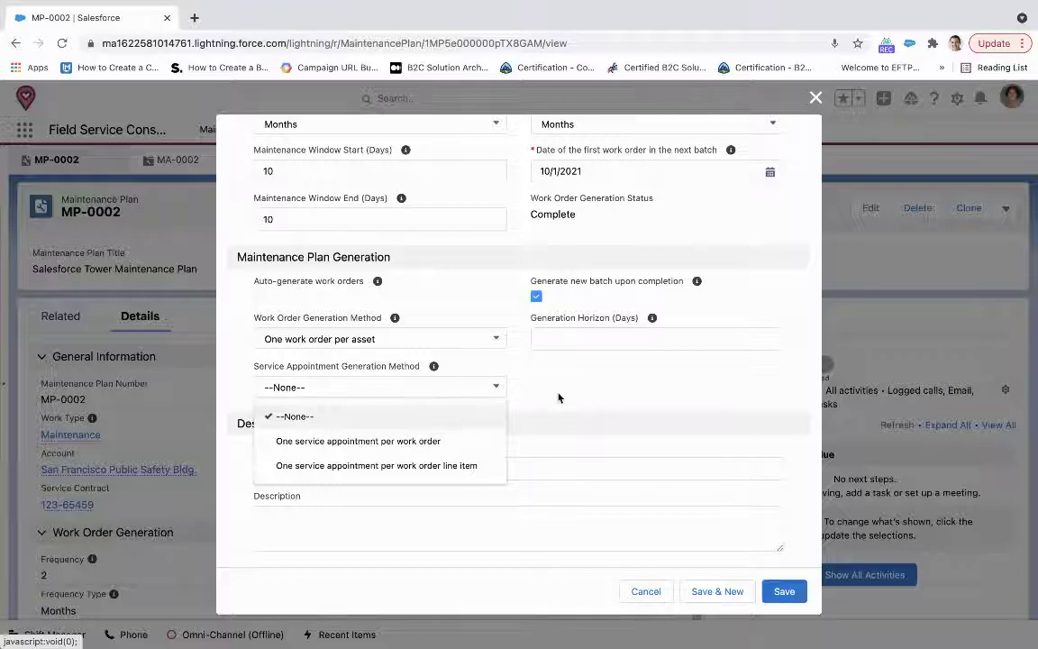
{"action": "left_click", "coordinate": [428, 410]}
{"action": "scroll", "coordinate": [556, 398], "scroll_direction": "down", "scroll_amount": 1}
{"action": "scroll", "coordinate": [558, 397], "scroll_direction": "down", "scroll_amount": 2}
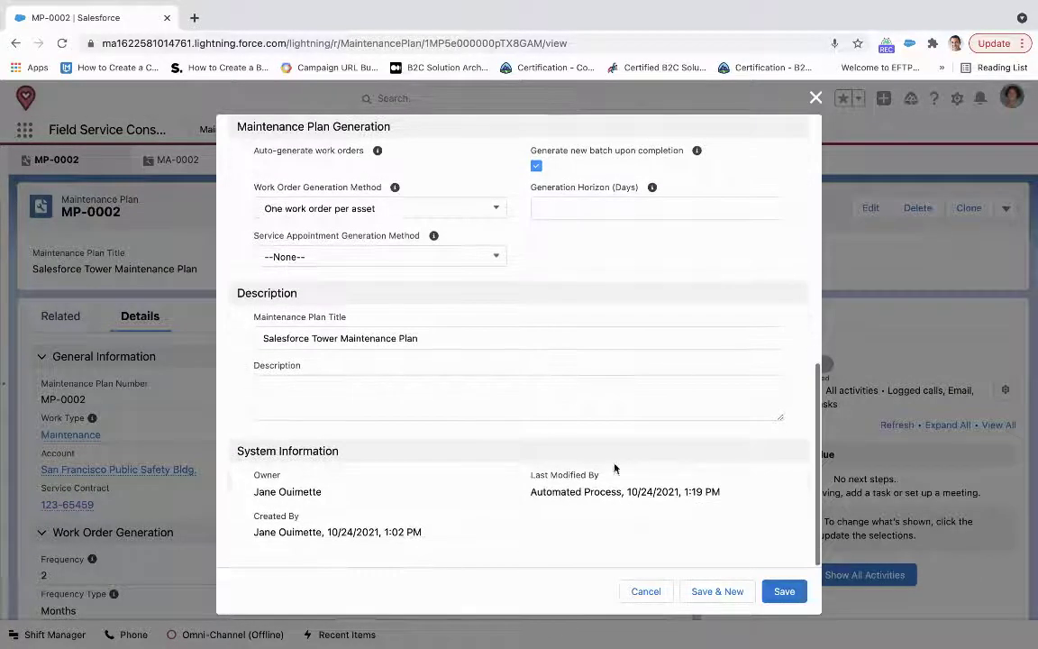
{"action": "left_click", "coordinate": [784, 592]}
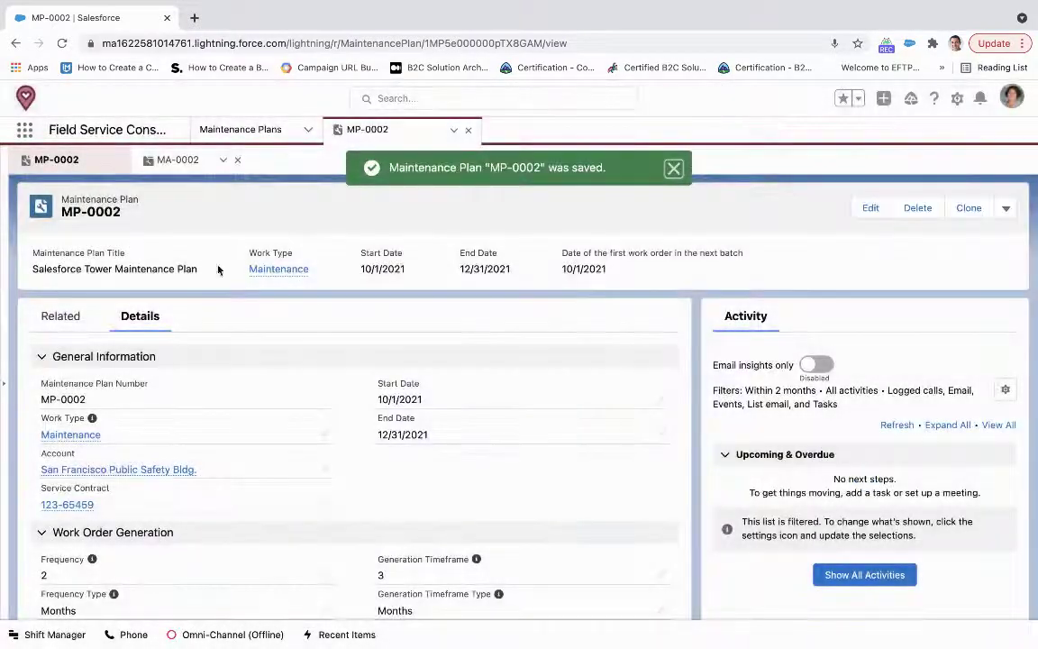
Open maintenance asset MA-0002 from the plan's related list and edit its details
{"action": "left_click", "coordinate": [52, 321]}
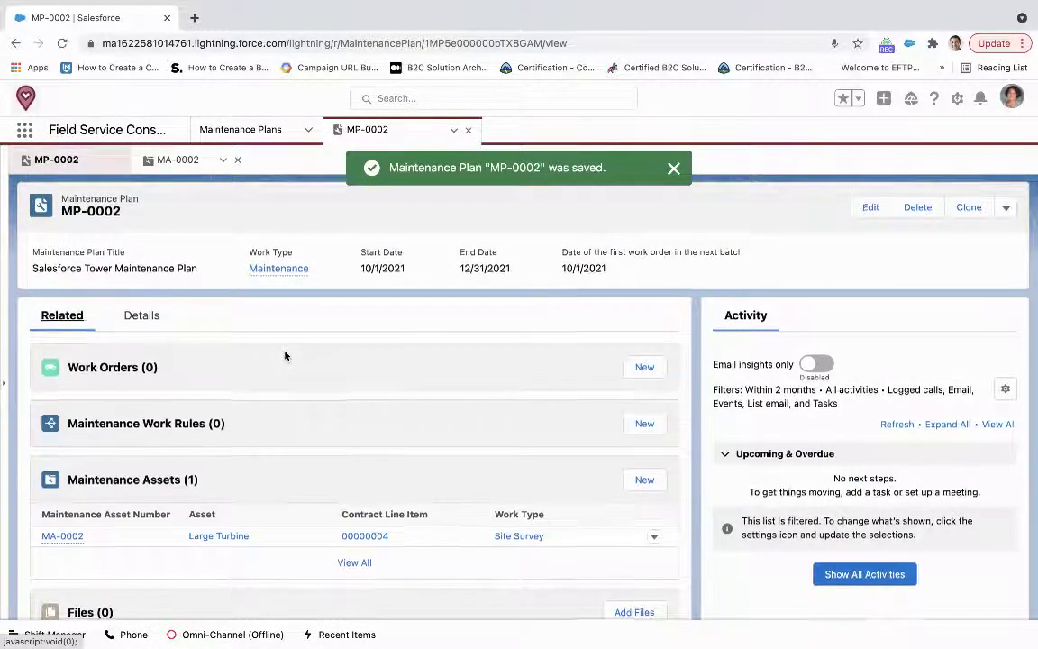
{"action": "scroll", "coordinate": [285, 354], "scroll_direction": "down", "scroll_amount": 3}
{"action": "scroll", "coordinate": [285, 353], "scroll_direction": "down", "scroll_amount": 1}
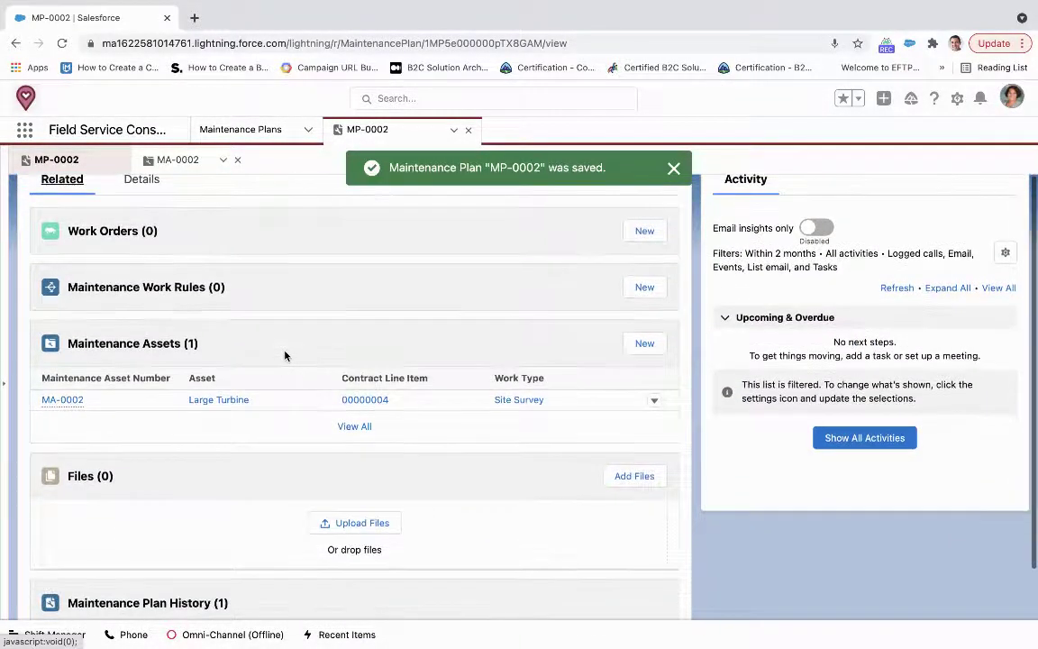
{"action": "left_click", "coordinate": [56, 399]}
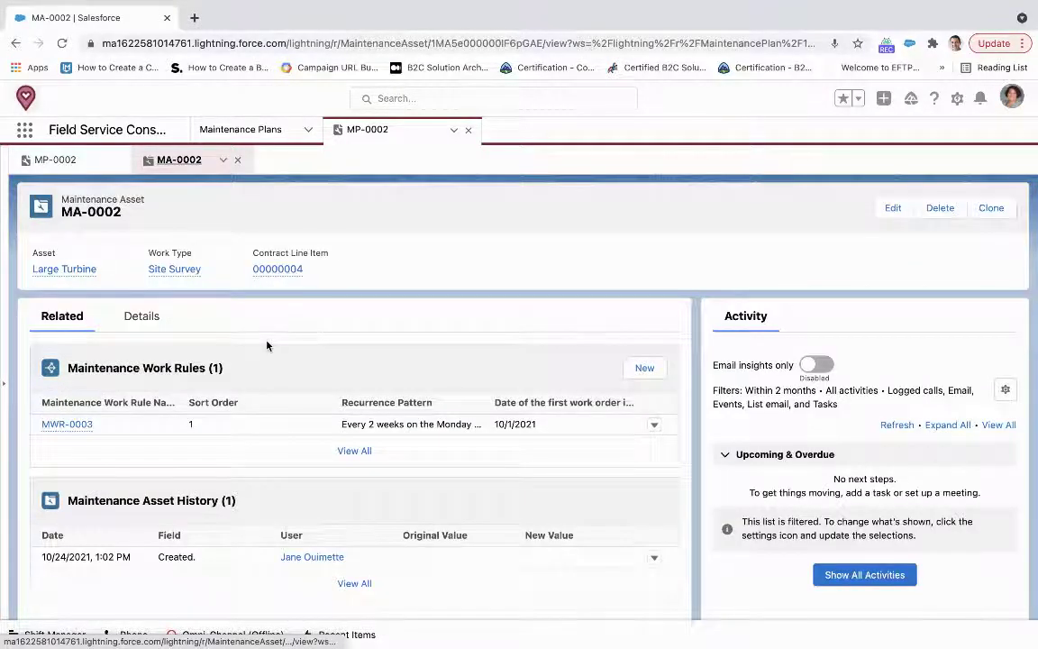
{"action": "left_click", "coordinate": [141, 315]}
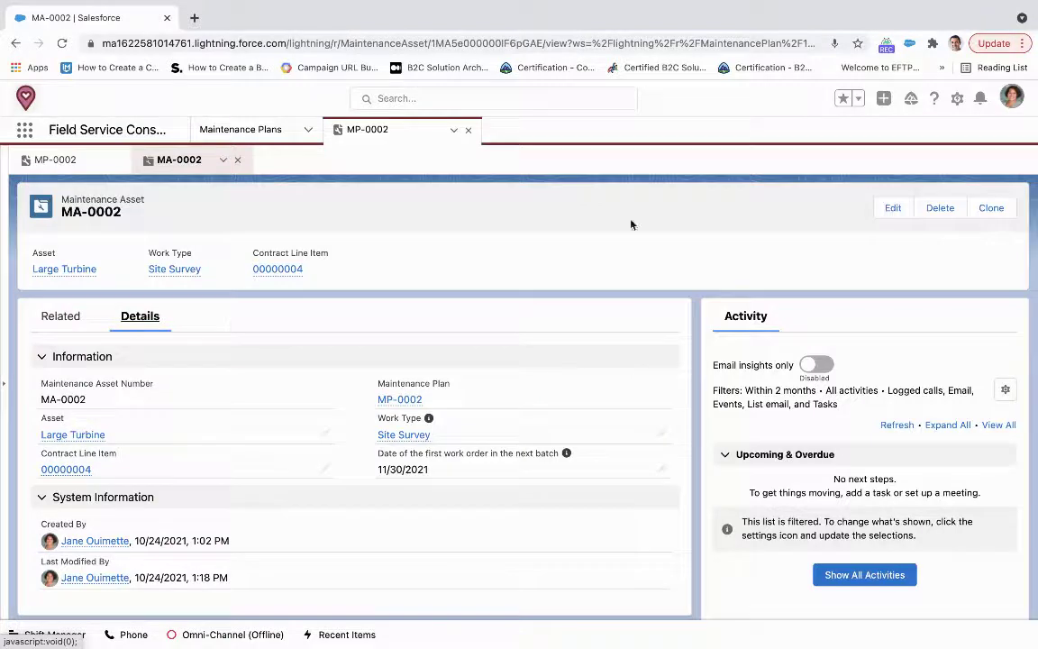
{"action": "left_click", "coordinate": [893, 207]}
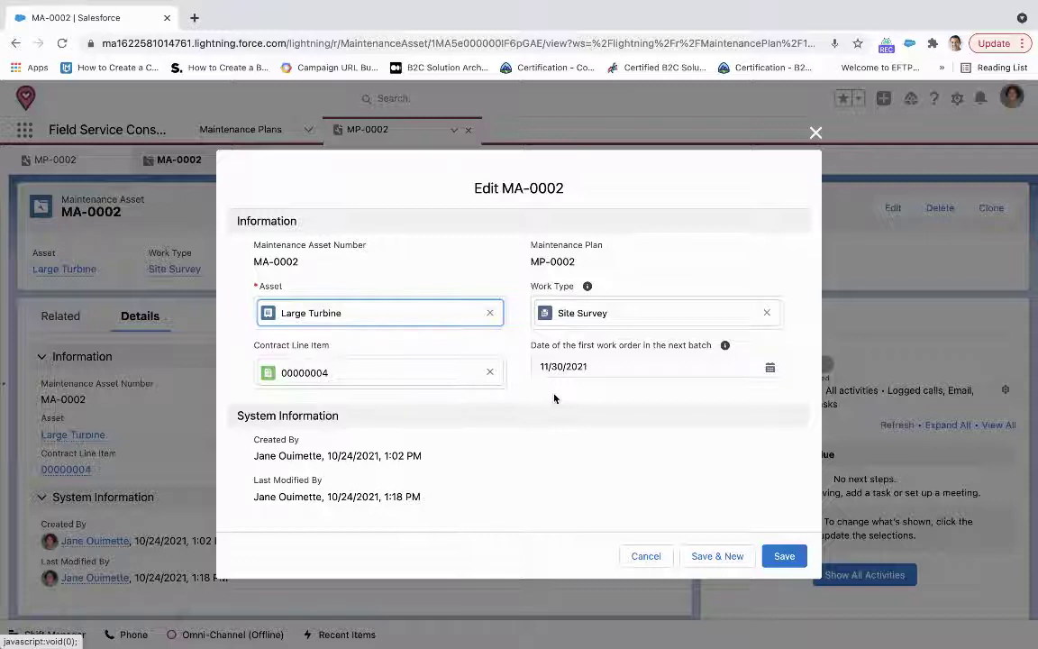
Set MA-0002's first work order date to 10/1/2021 and save the asset
{"action": "left_click", "coordinate": [758, 368]}
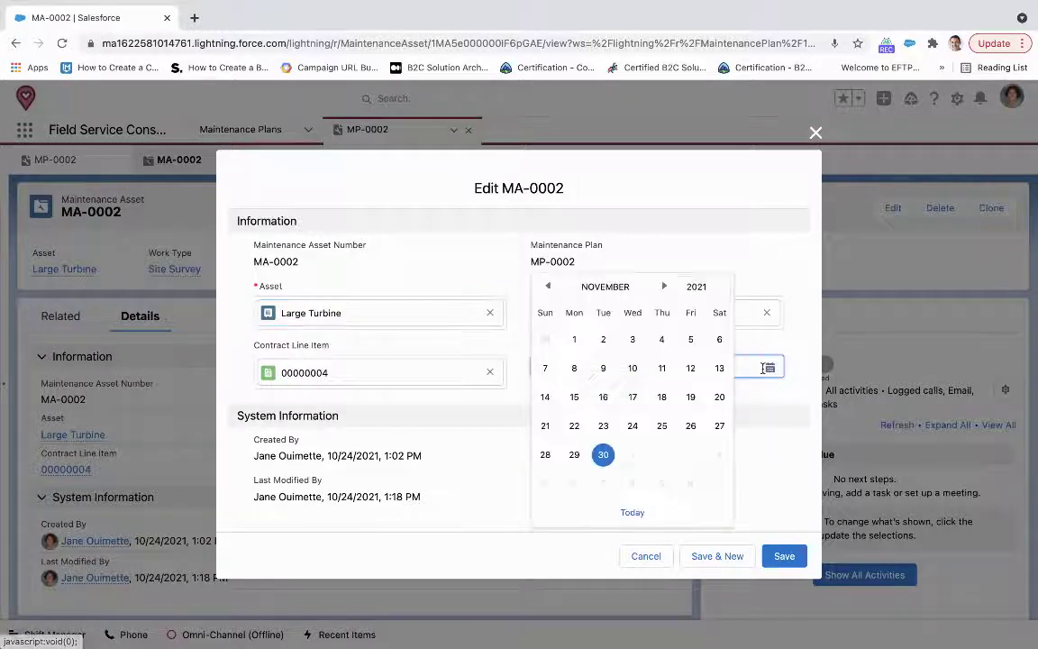
{"action": "left_click", "coordinate": [549, 288]}
{"action": "left_click", "coordinate": [691, 340]}
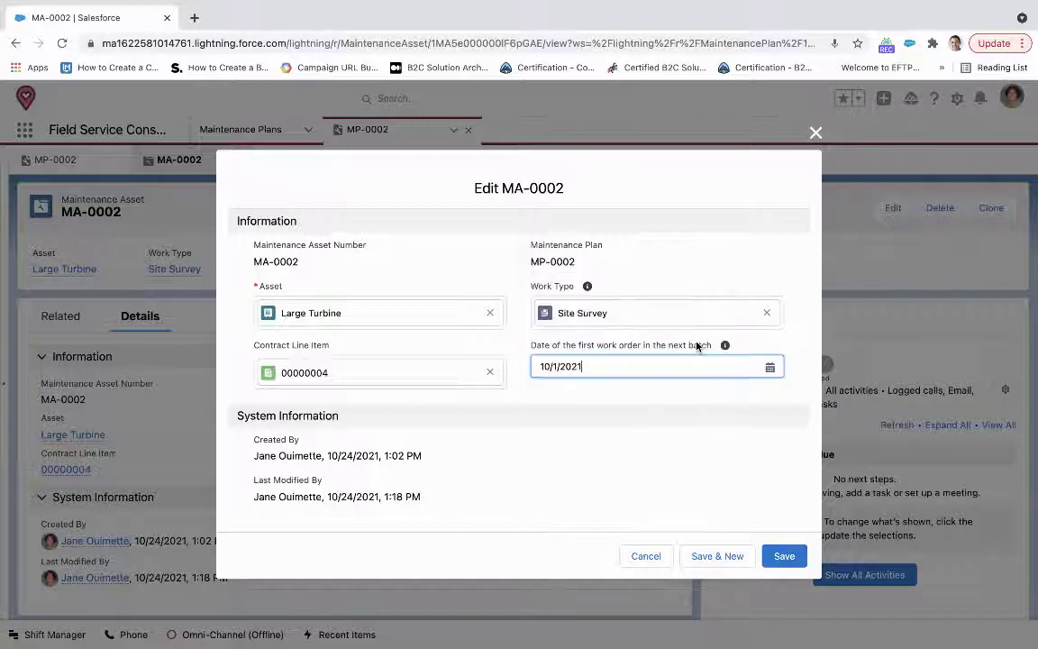
{"action": "left_click", "coordinate": [782, 557]}
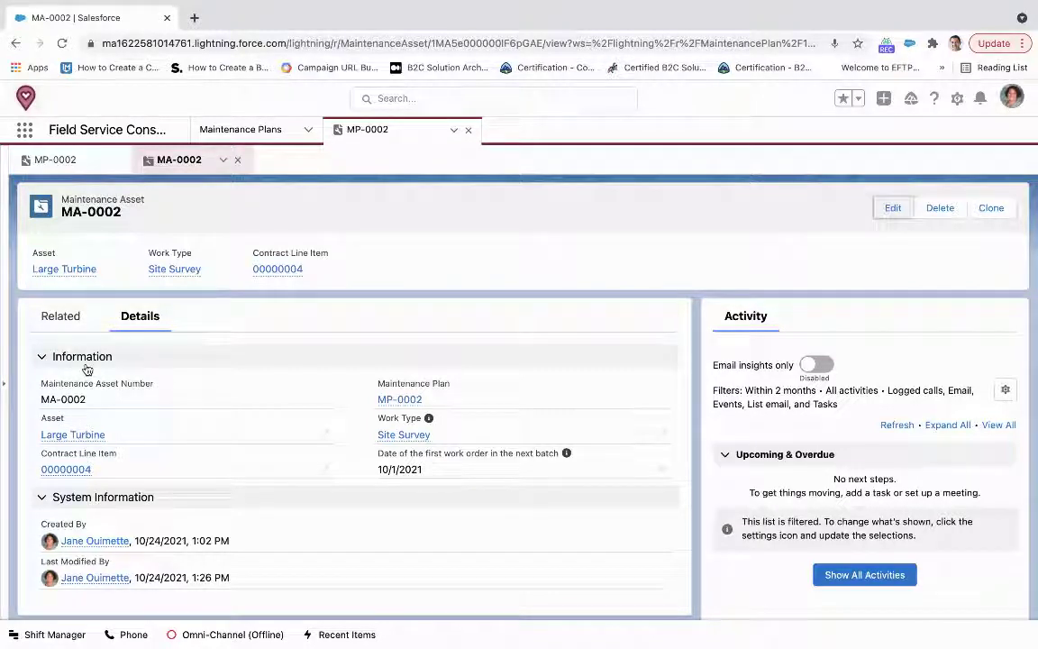
Save work rule MWR-0003 (every 2 weeks on Monday from 10/1/2021), then return to MP-0002
{"action": "left_click", "coordinate": [53, 323]}
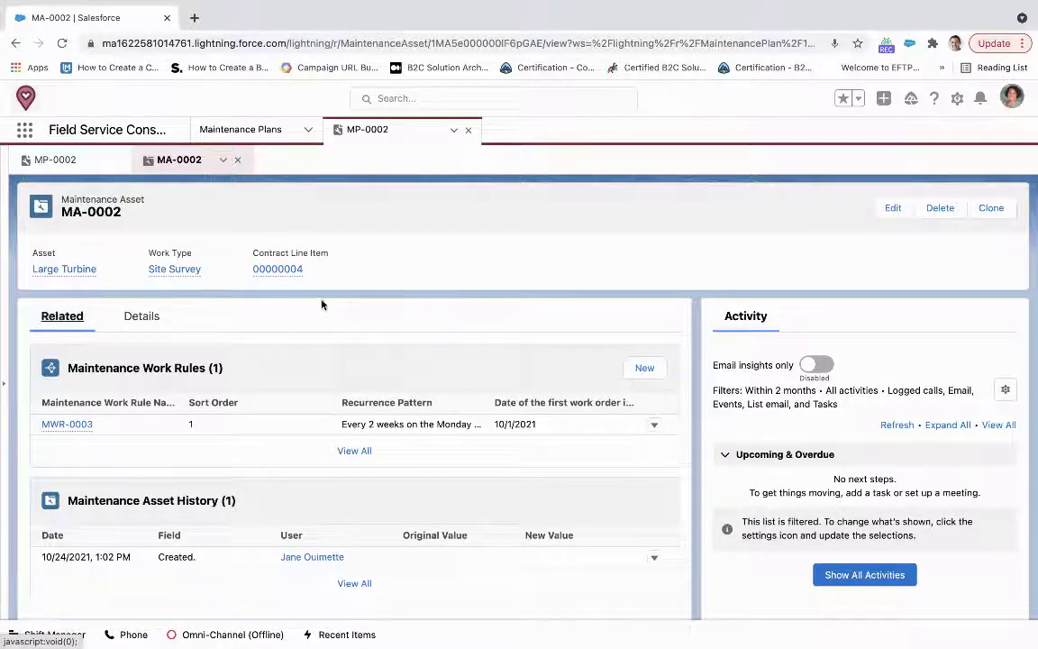
{"action": "left_click", "coordinate": [654, 424]}
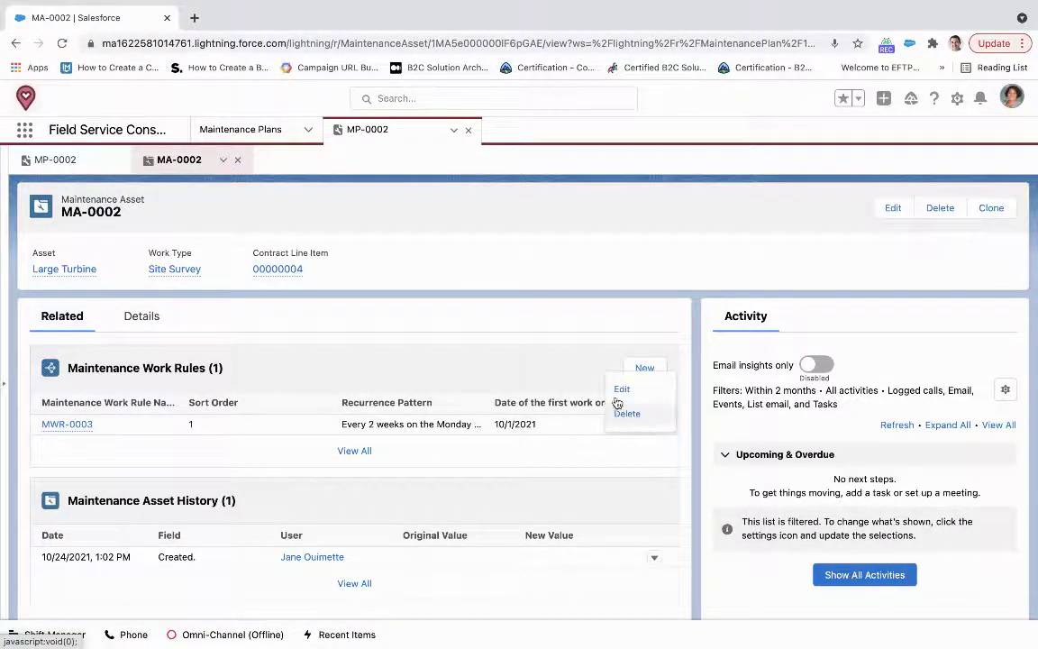
{"action": "left_click", "coordinate": [622, 390]}
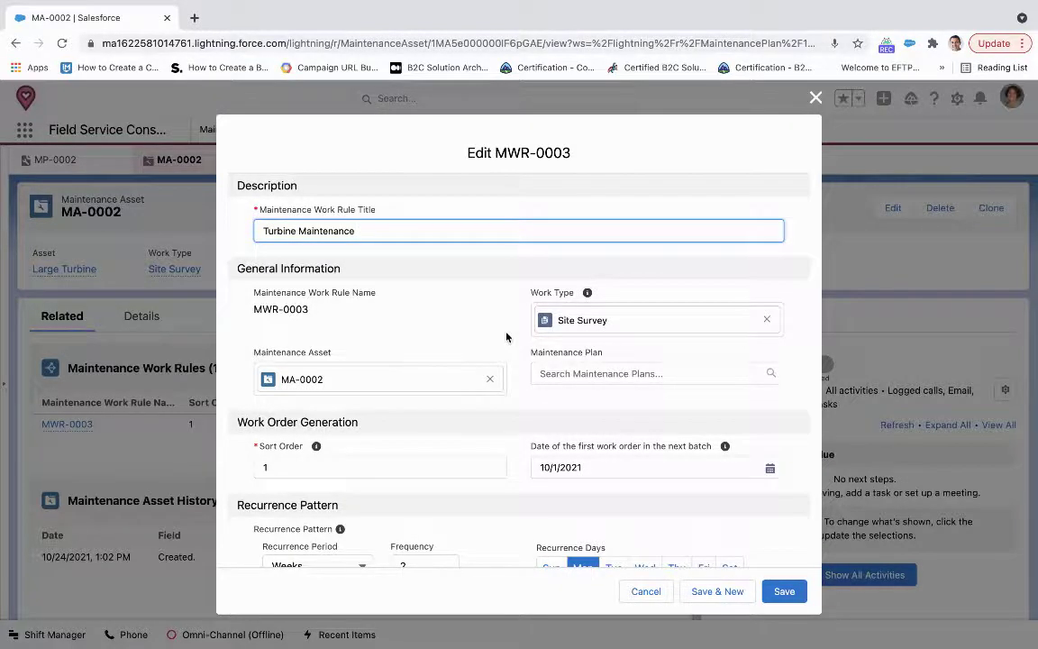
{"action": "scroll", "coordinate": [507, 337], "scroll_direction": "down", "scroll_amount": 3}
{"action": "scroll", "coordinate": [507, 337], "scroll_direction": "down", "scroll_amount": 1}
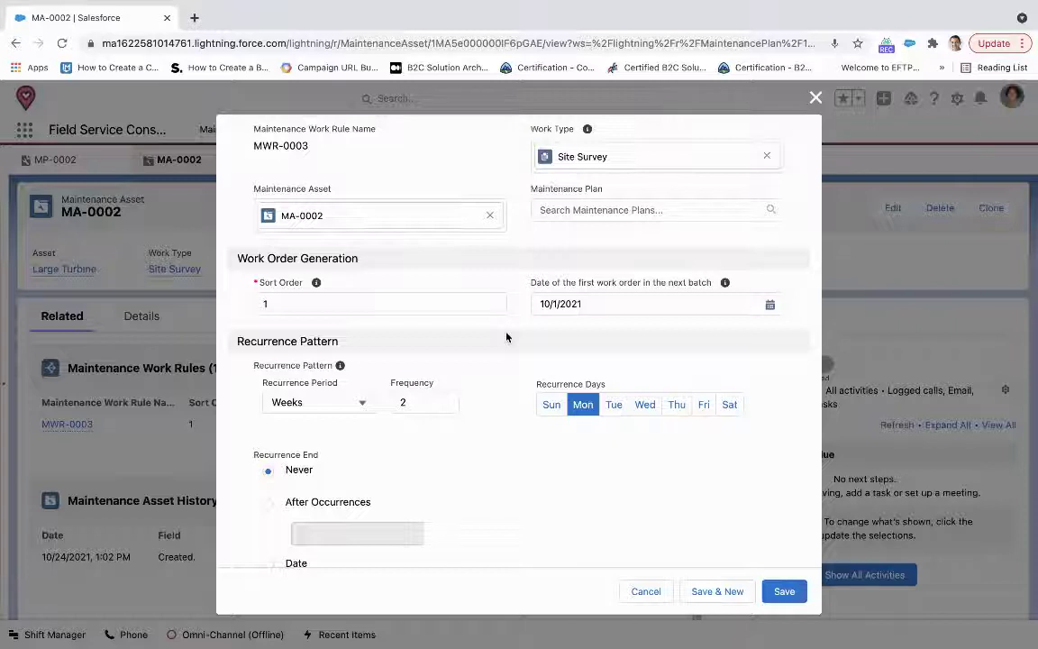
{"action": "scroll", "coordinate": [496, 445], "scroll_direction": "down", "scroll_amount": 3}
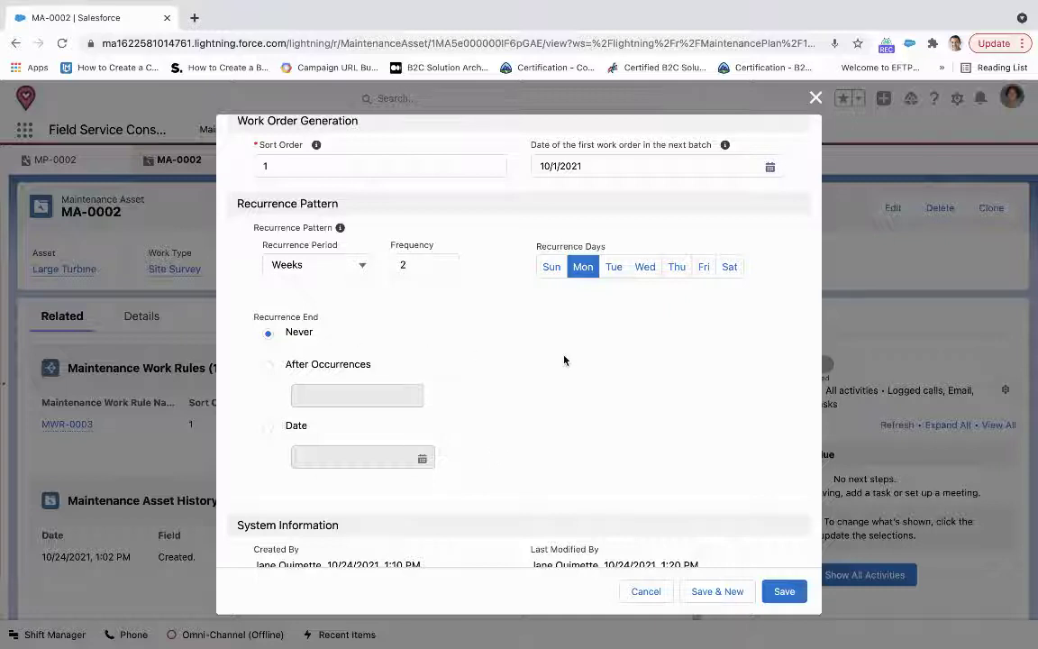
{"action": "scroll", "coordinate": [527, 363], "scroll_direction": "down", "scroll_amount": 1}
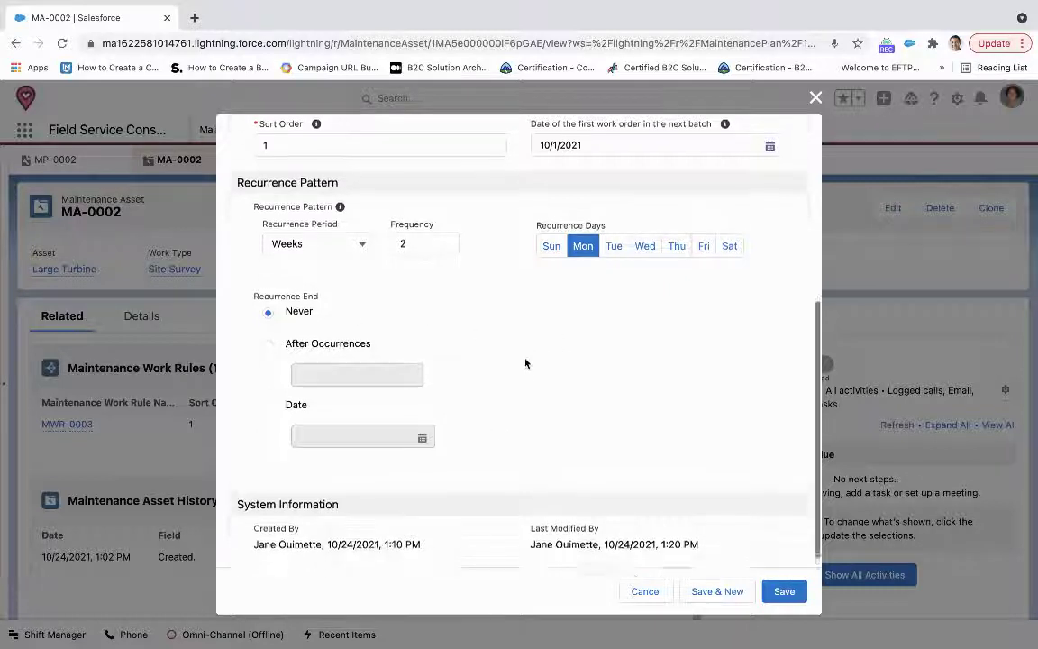
{"action": "left_click", "coordinate": [784, 592]}
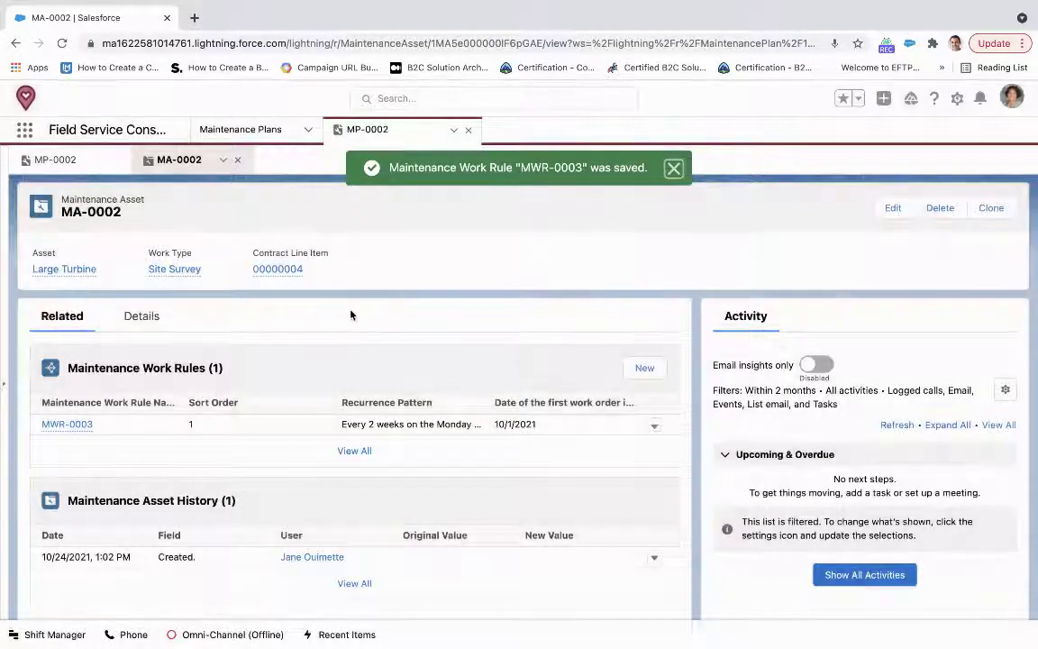
{"action": "left_click", "coordinate": [71, 164]}
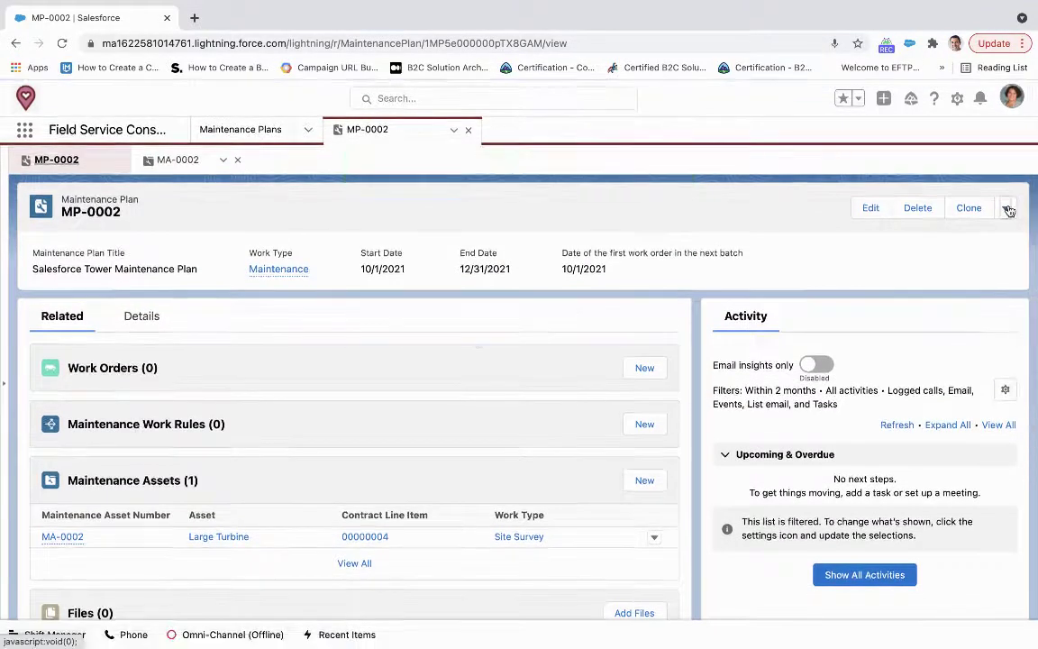
Run Generate Work Orders on MP-0002 and dismiss the in-progress notice
{"action": "left_click", "coordinate": [1005, 208]}
{"action": "left_click", "coordinate": [938, 265]}
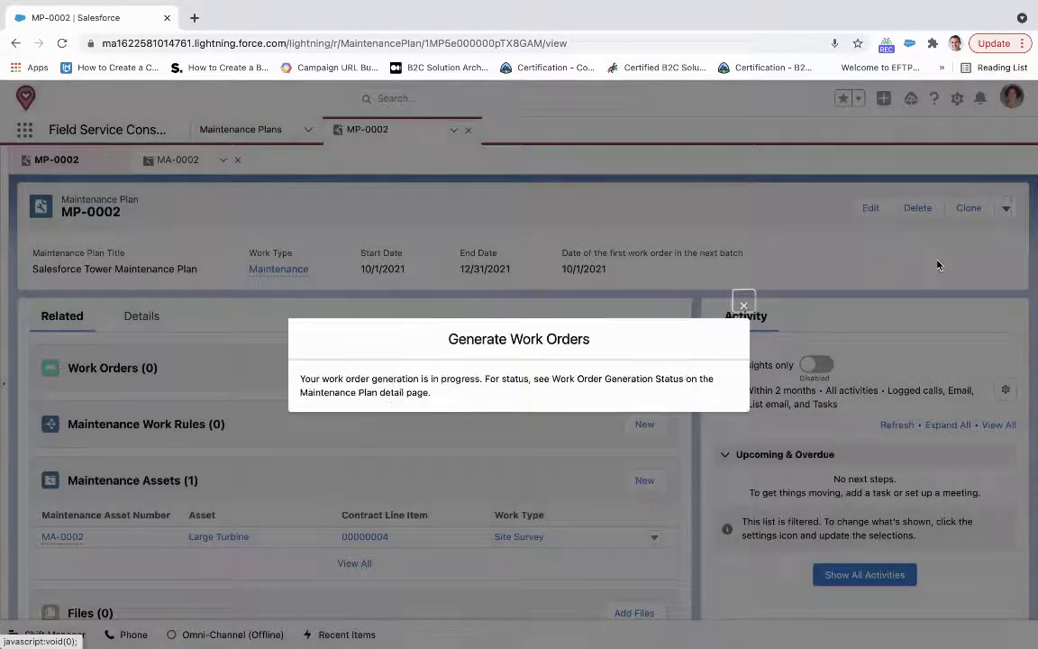
{"action": "left_click", "coordinate": [743, 306]}
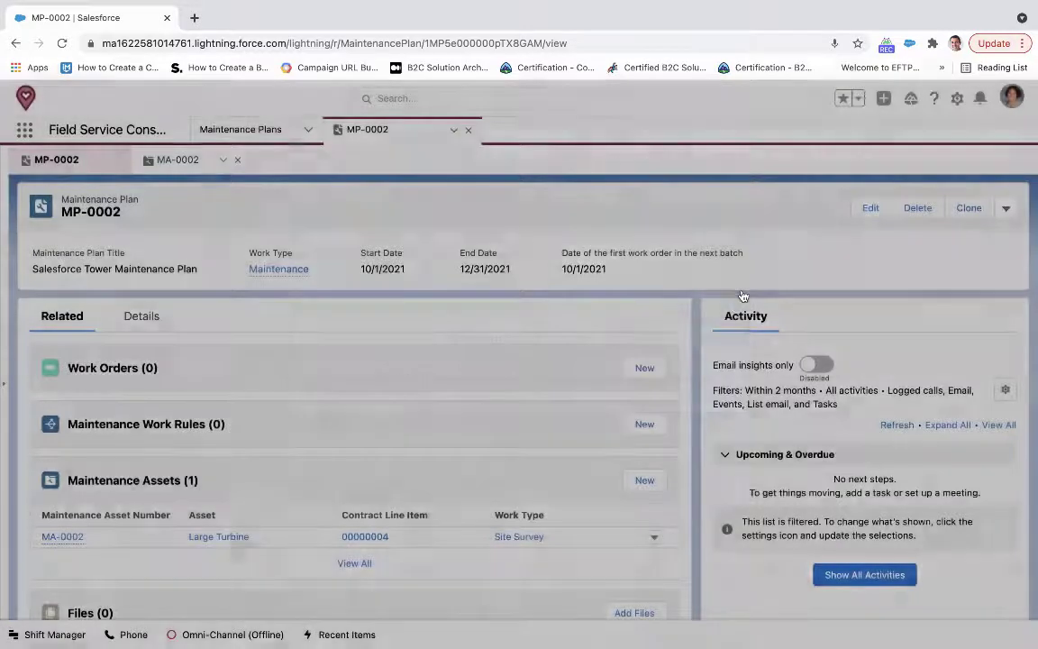